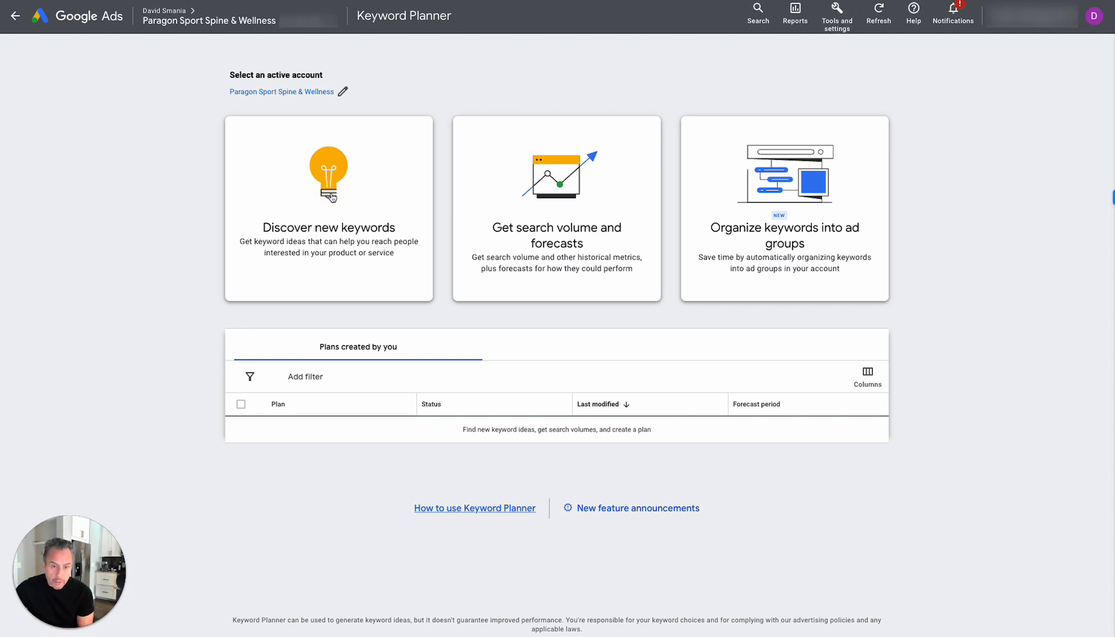
pyautogui.click(332, 197)
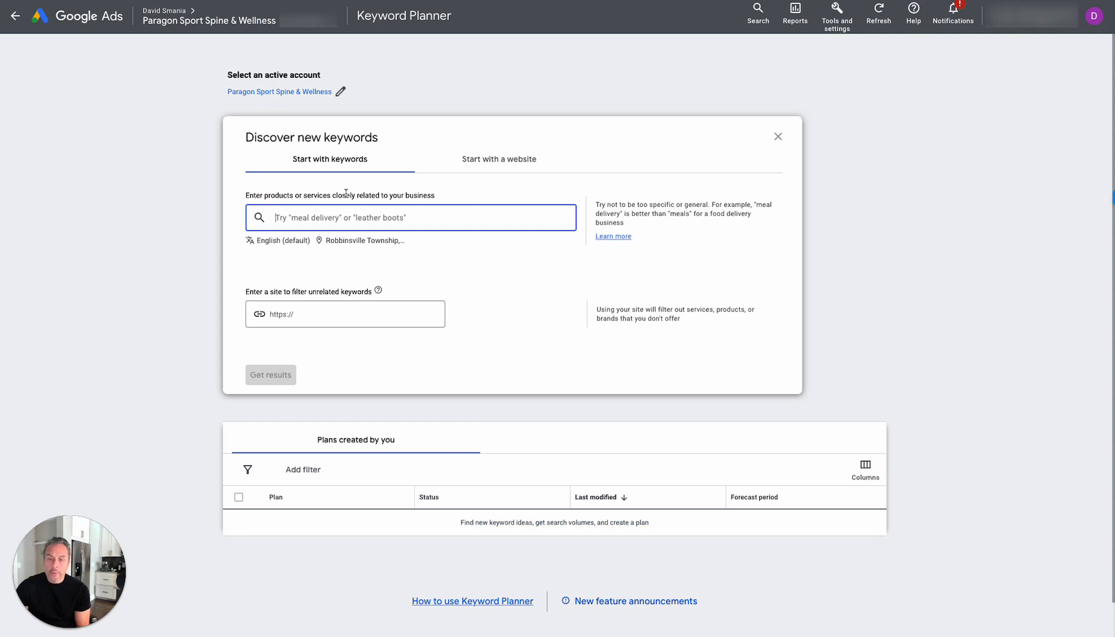
pyautogui.click(500, 166)
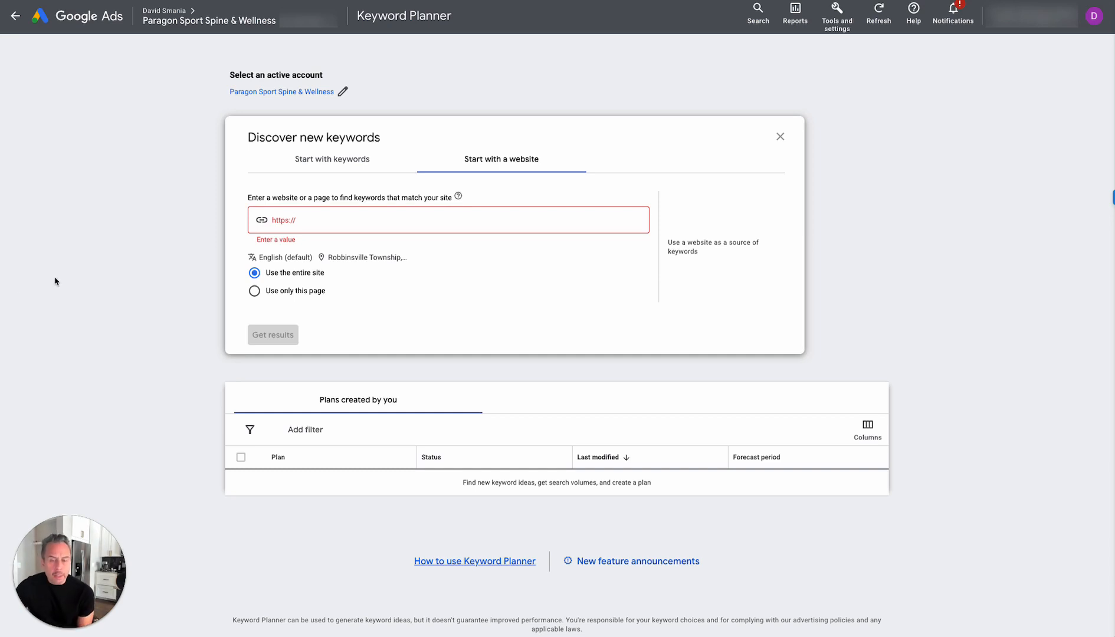
pyautogui.click(328, 222)
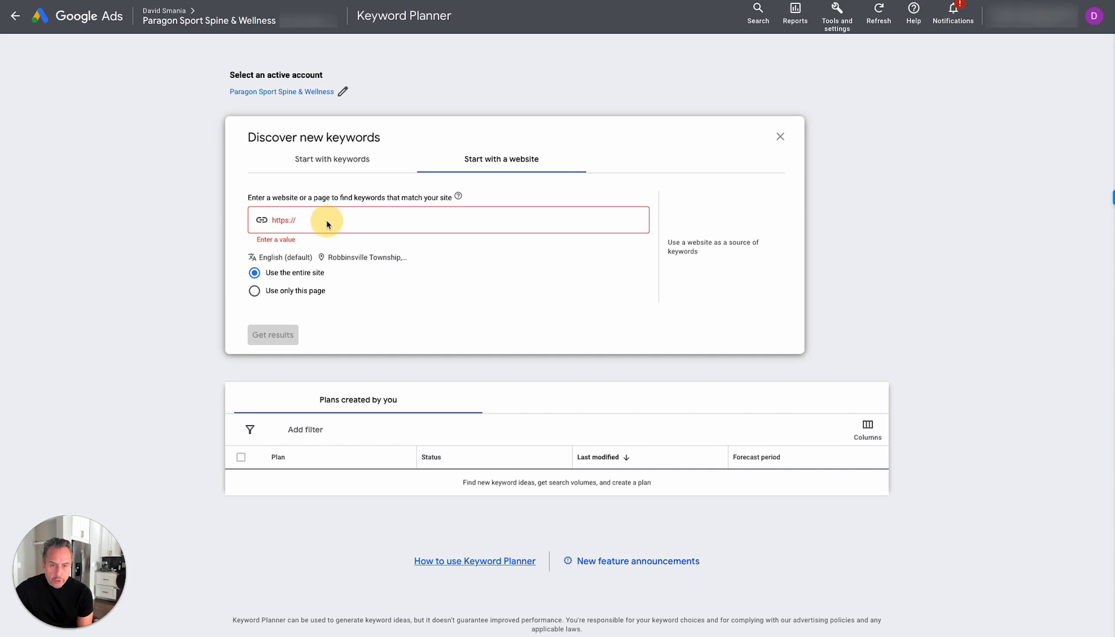
pyautogui.write('https://paragonssw.com/')
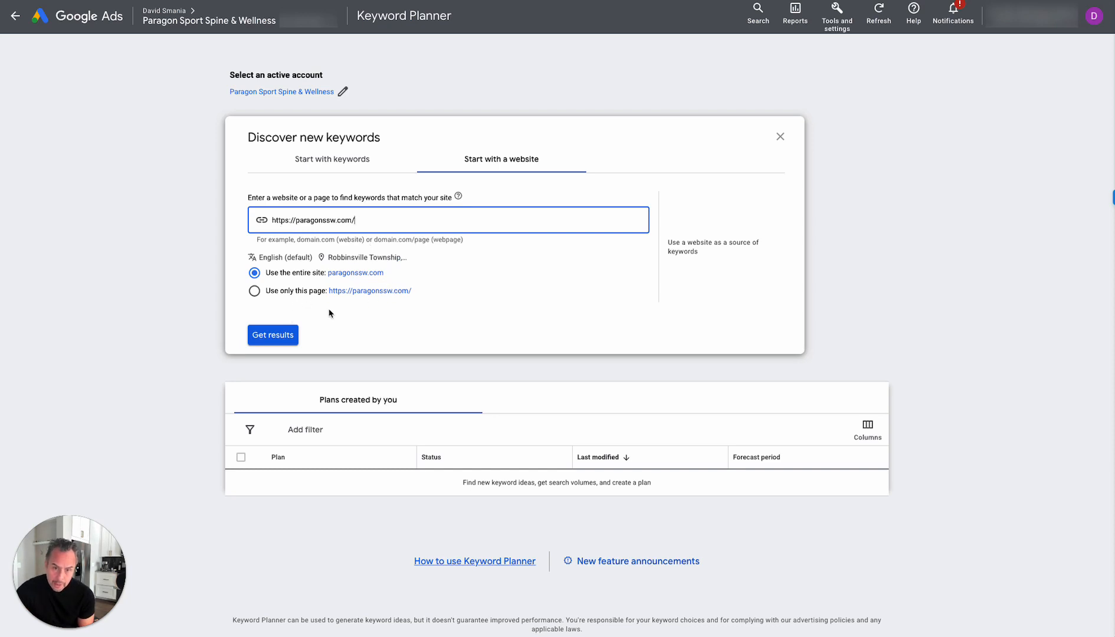
pyautogui.click(289, 336)
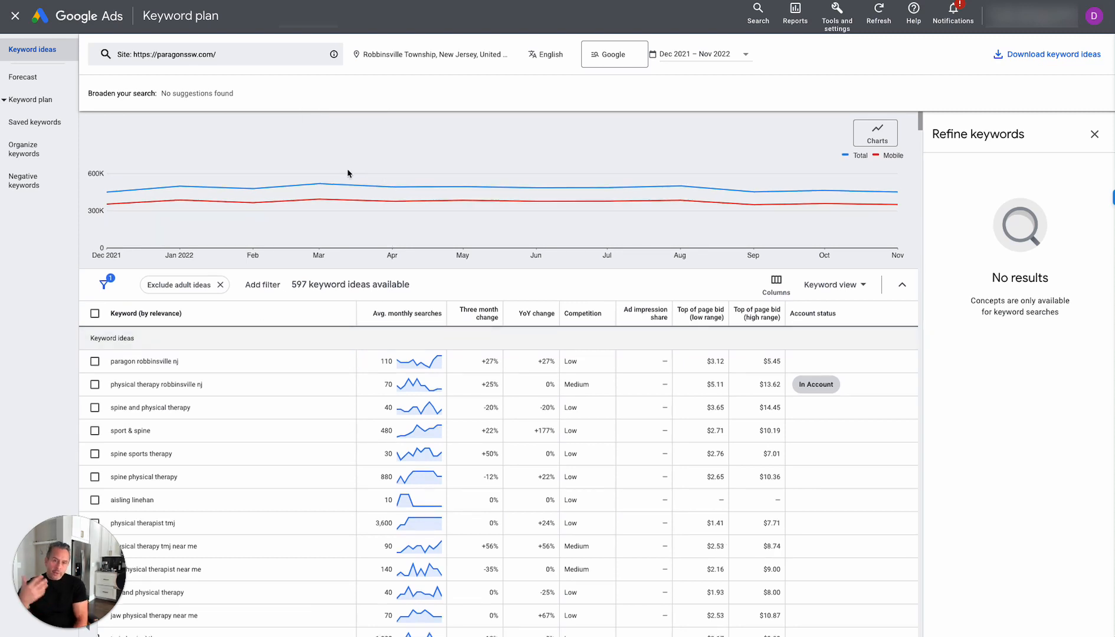
# Step: Examine the keyword ideas for the site, comparing relevance, average monthly searches, competition and top-of-page bid ranges
pyautogui.scroll(-4, 348, 173)
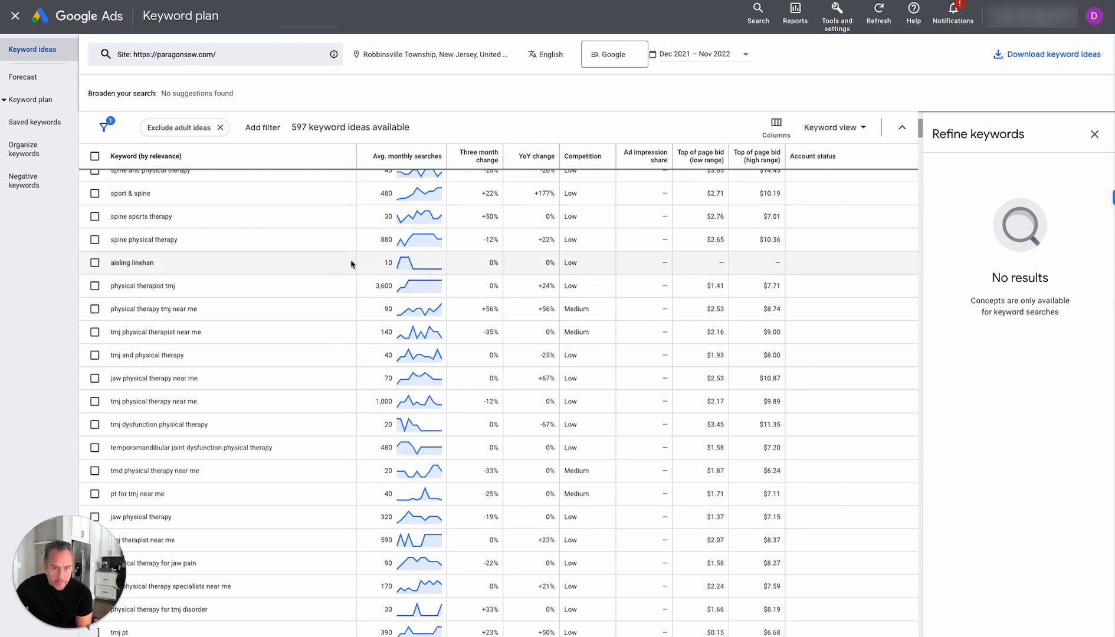
pyautogui.scroll(2, 351, 264)
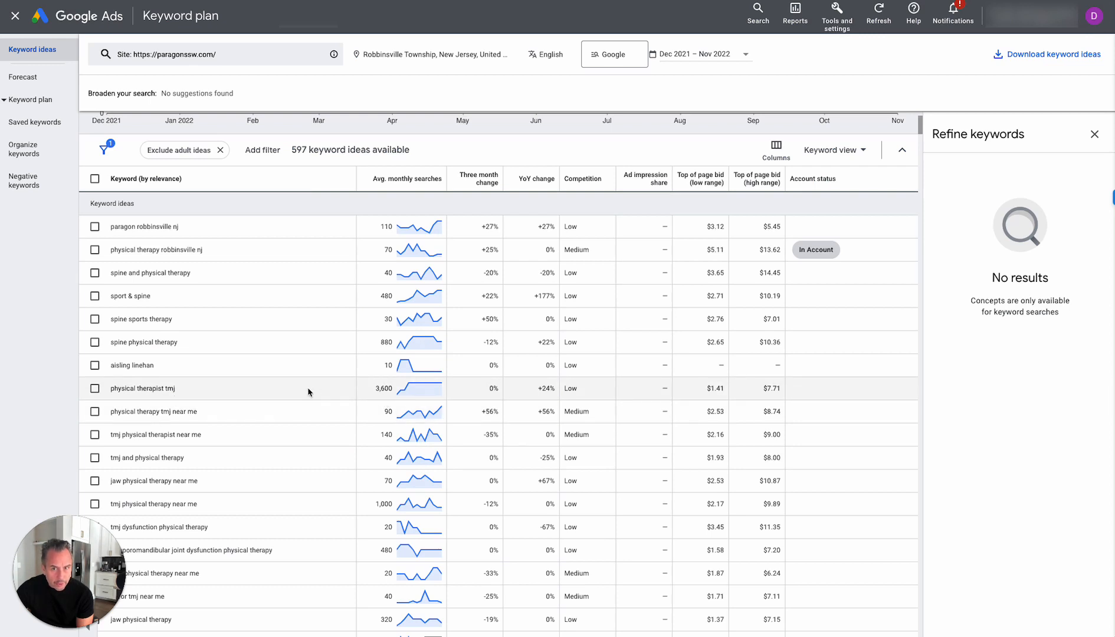
pyautogui.scroll(1, 308, 389)
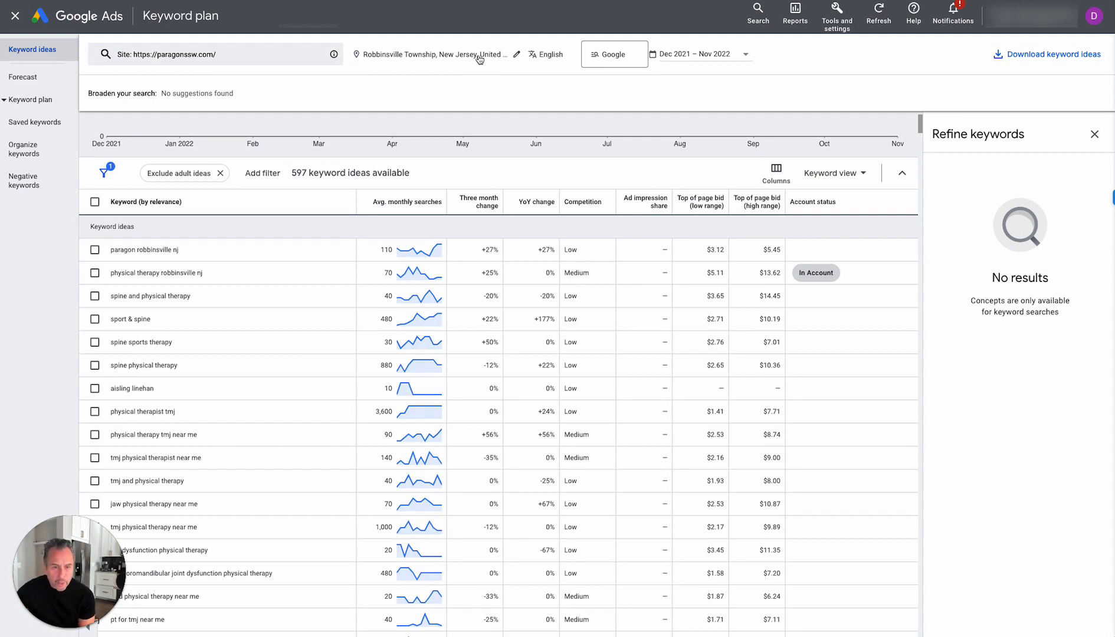
pyautogui.scroll(-1, 273, 281)
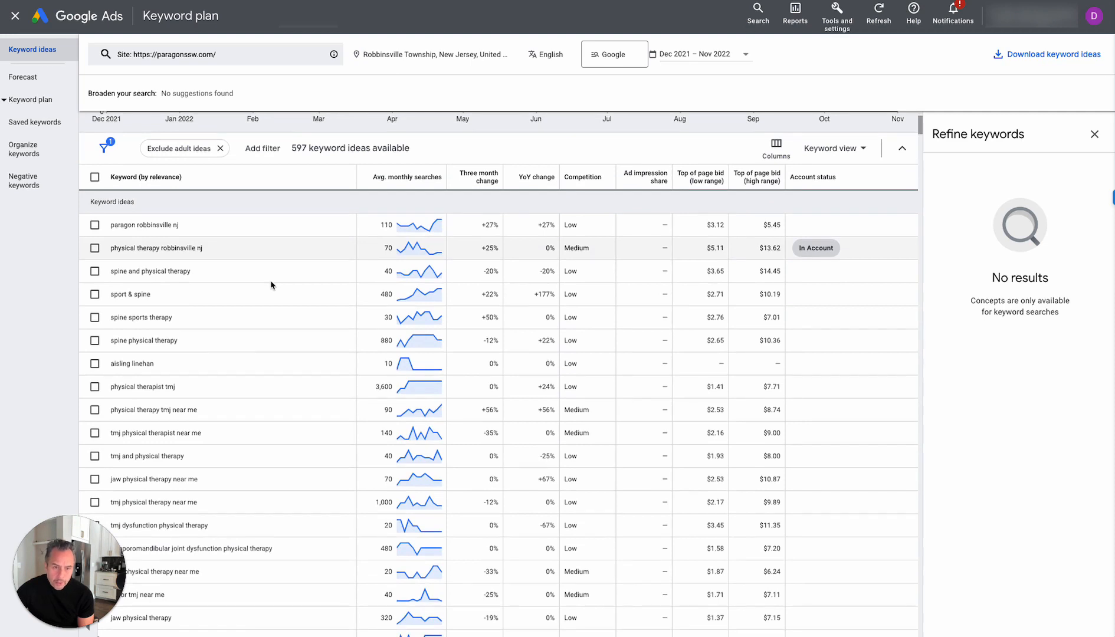
pyautogui.scroll(-1, 234, 254)
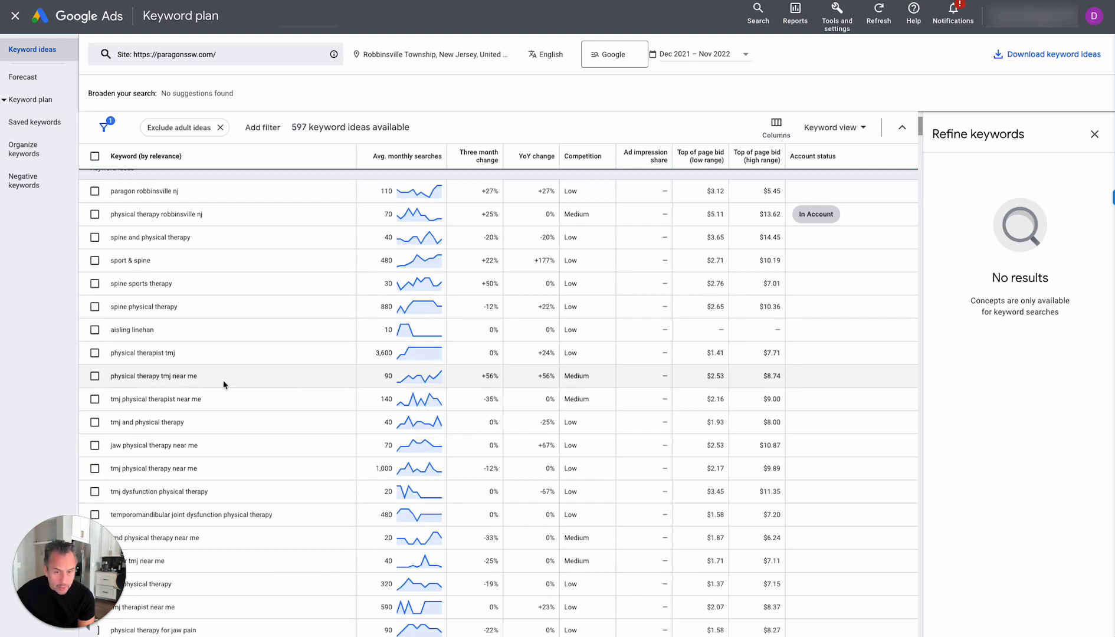
pyautogui.scroll(-1, 224, 384)
pyautogui.scroll(-3, 224, 385)
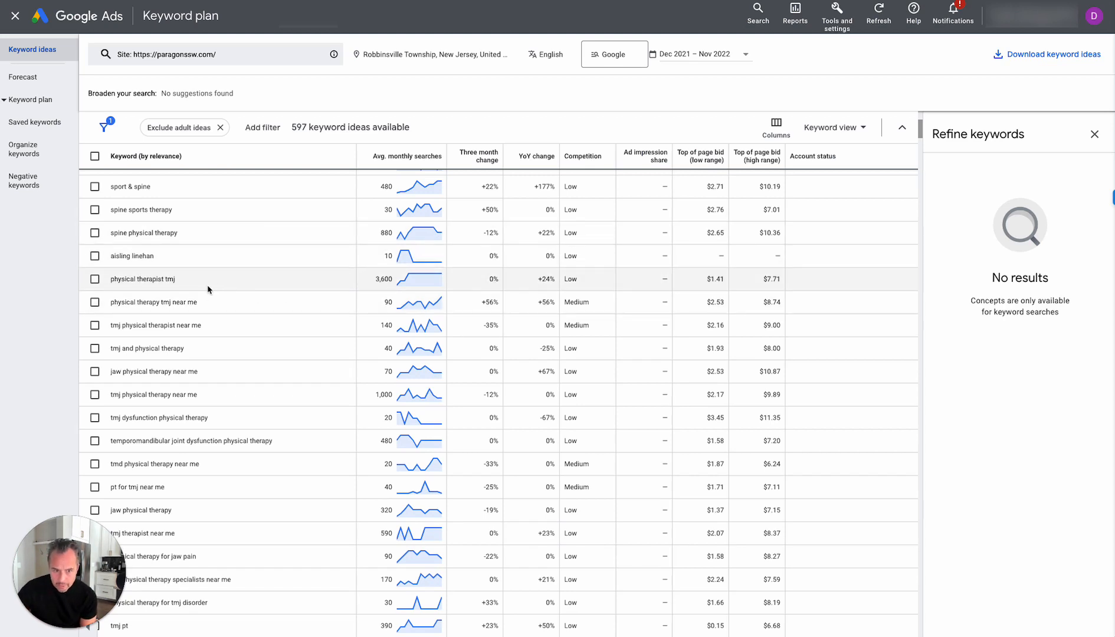
pyautogui.scroll(-4, 271, 255)
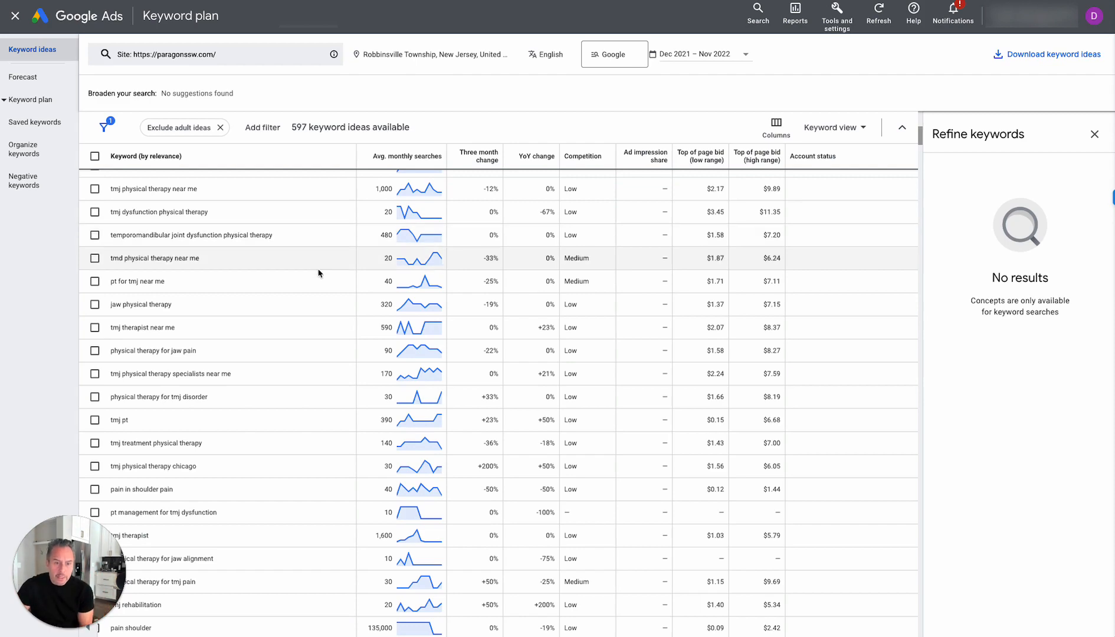
pyautogui.scroll(-5, 319, 273)
pyautogui.scroll(-3, 319, 273)
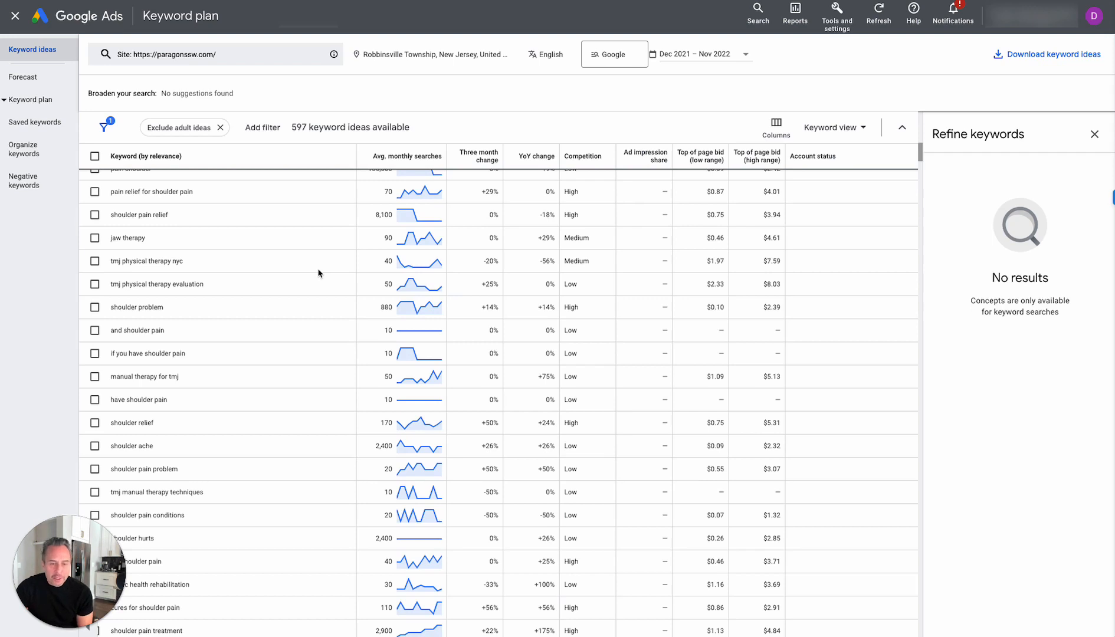
pyautogui.scroll(-1, 319, 273)
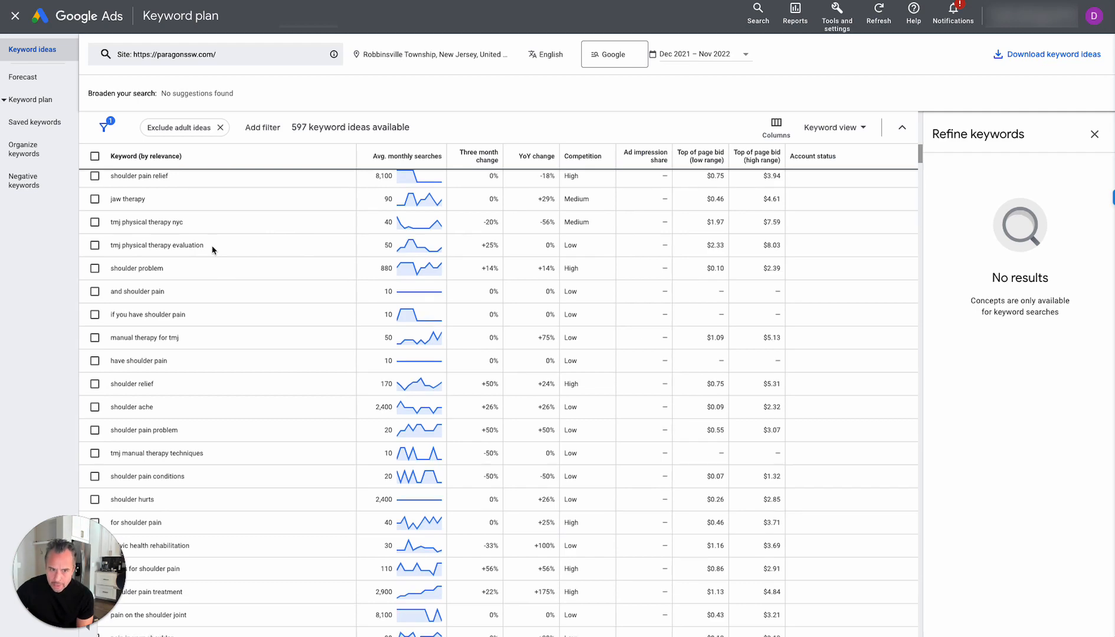
pyautogui.scroll(-3, 212, 250)
pyautogui.scroll(5, 213, 249)
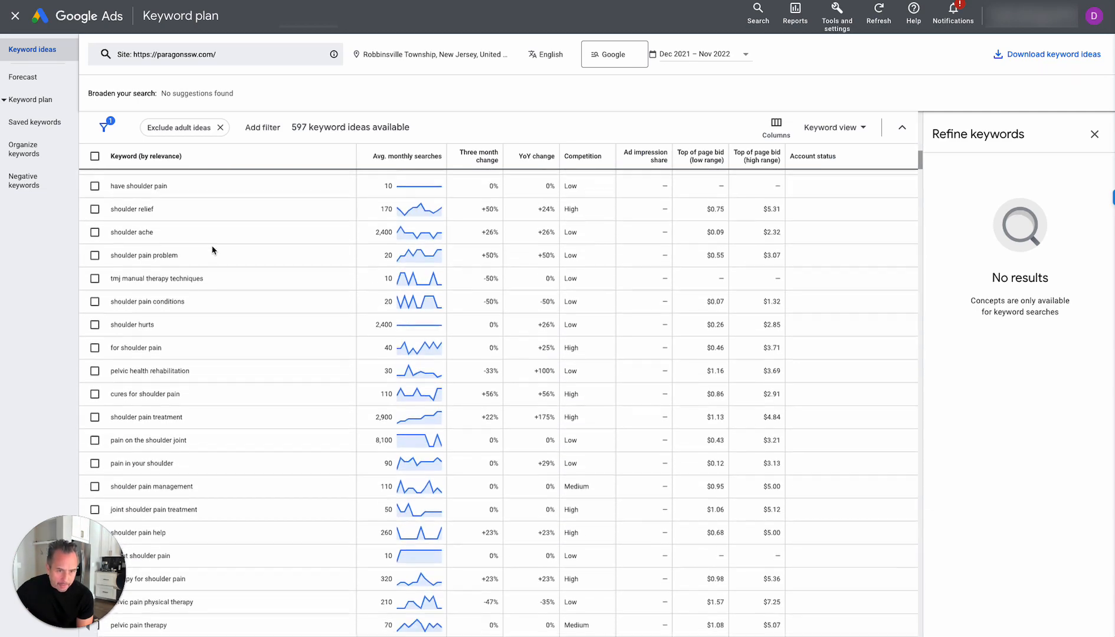
pyautogui.scroll(7, 212, 249)
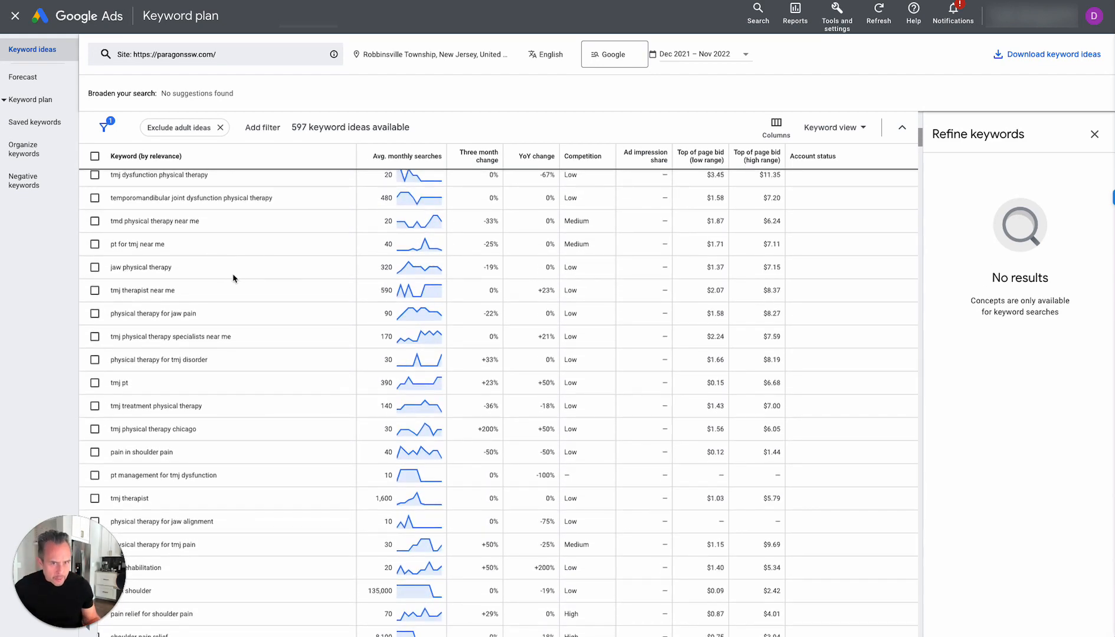
pyautogui.scroll(1, 234, 263)
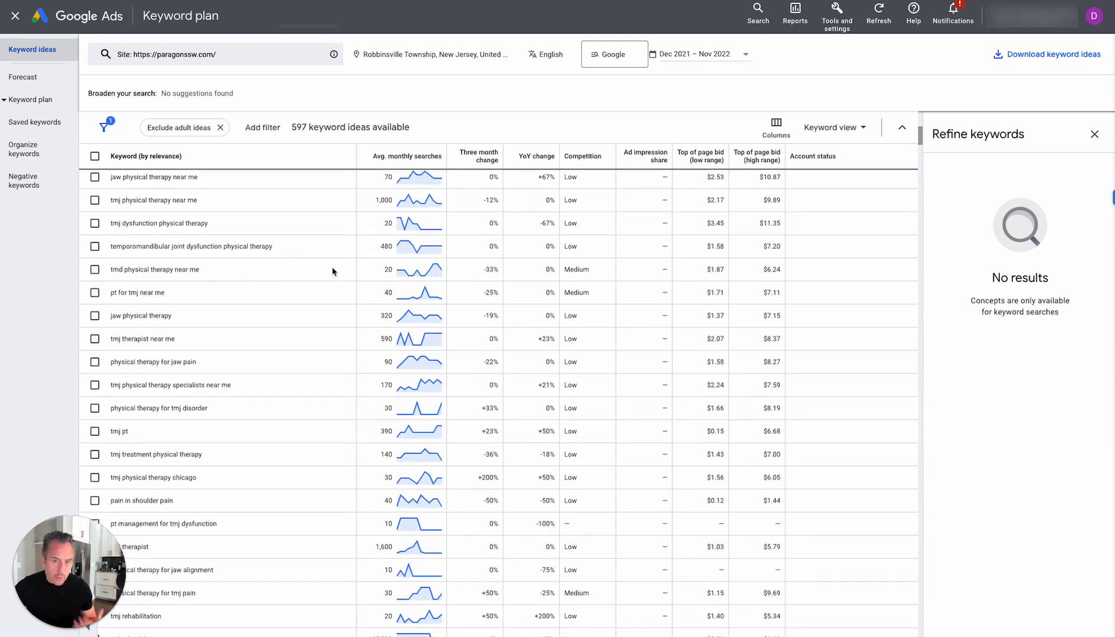
pyautogui.scroll(5, 332, 272)
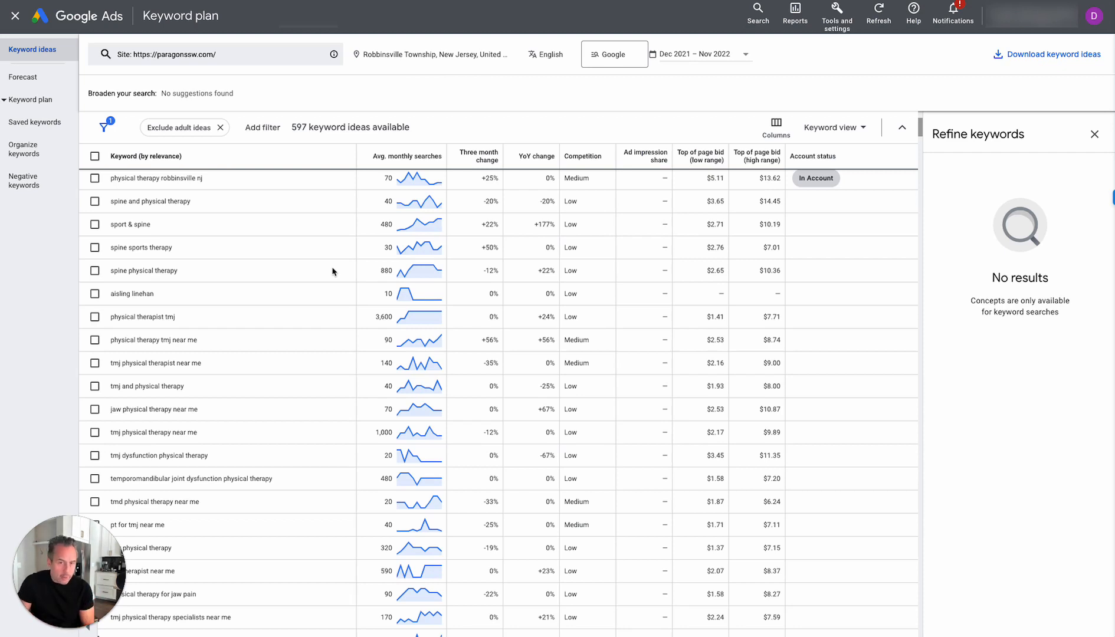
pyautogui.scroll(5, 316, 289)
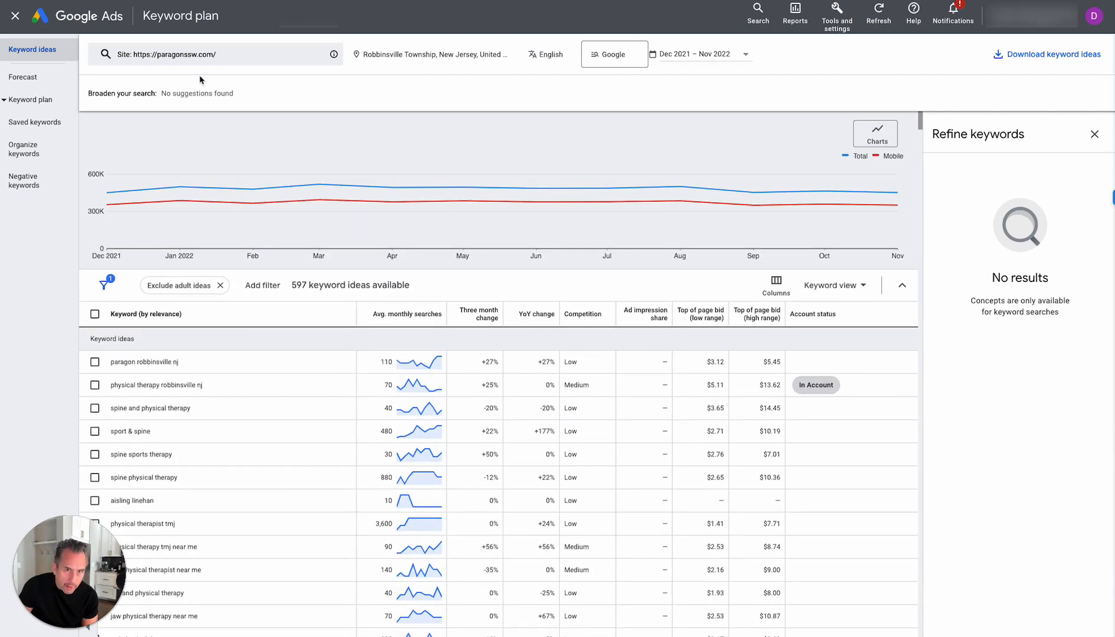
pyautogui.scroll(-2, 283, 366)
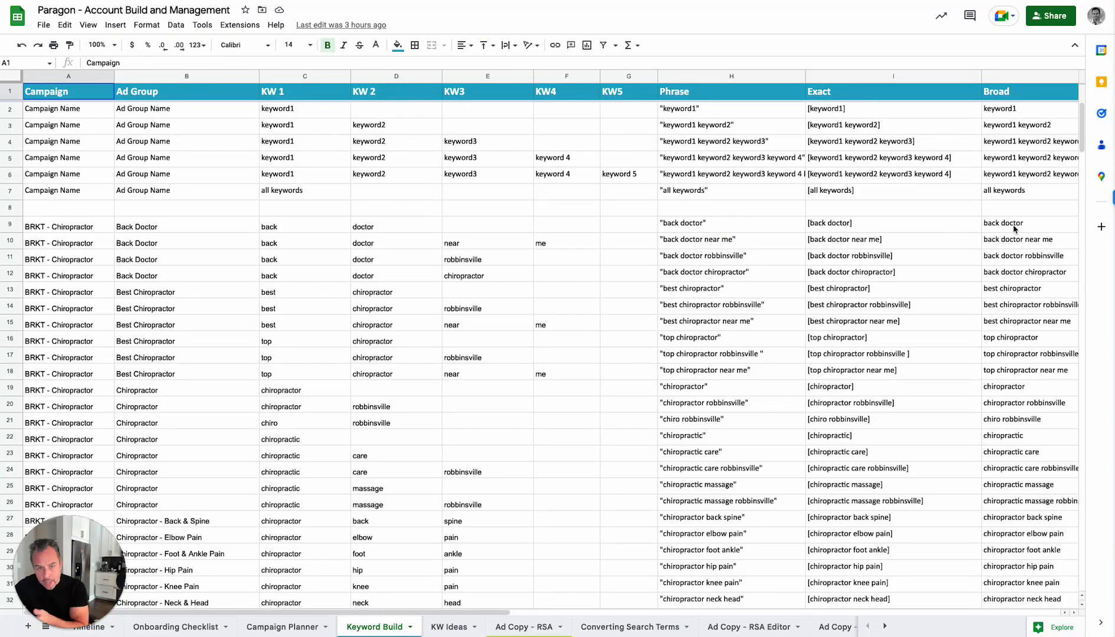
# Step: Review how the BRKT - Chiropractor keywords are split by ad group and match type in the Keyword Build sheet of Google Sheets
pyautogui.click(322, 190)
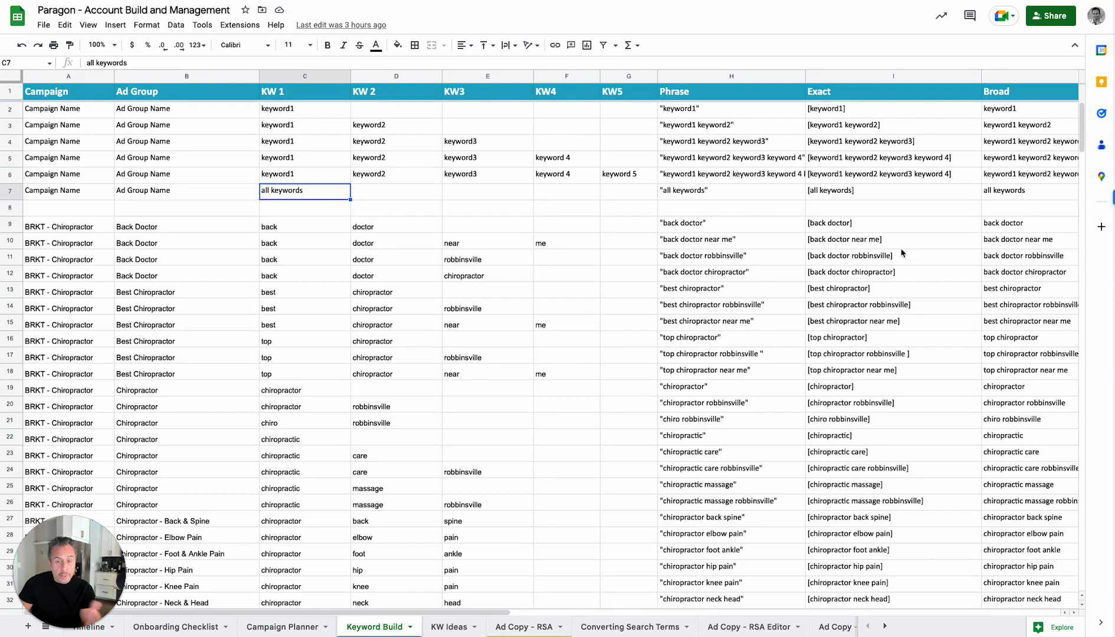
pyautogui.click(411, 224)
pyautogui.scroll(-1, 410, 224)
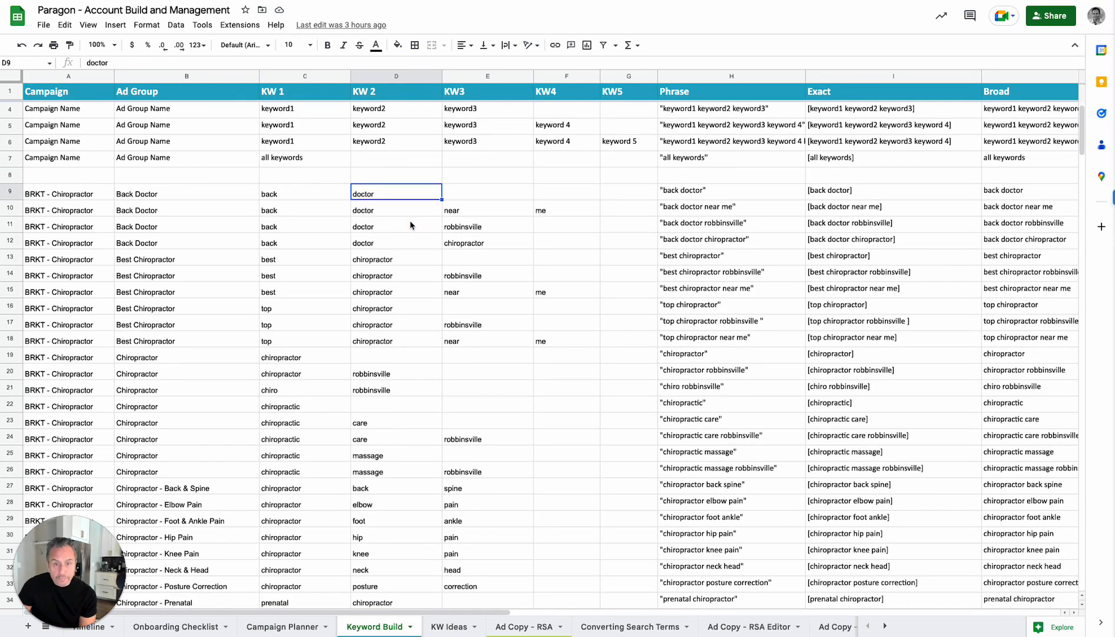
pyautogui.scroll(-1, 411, 224)
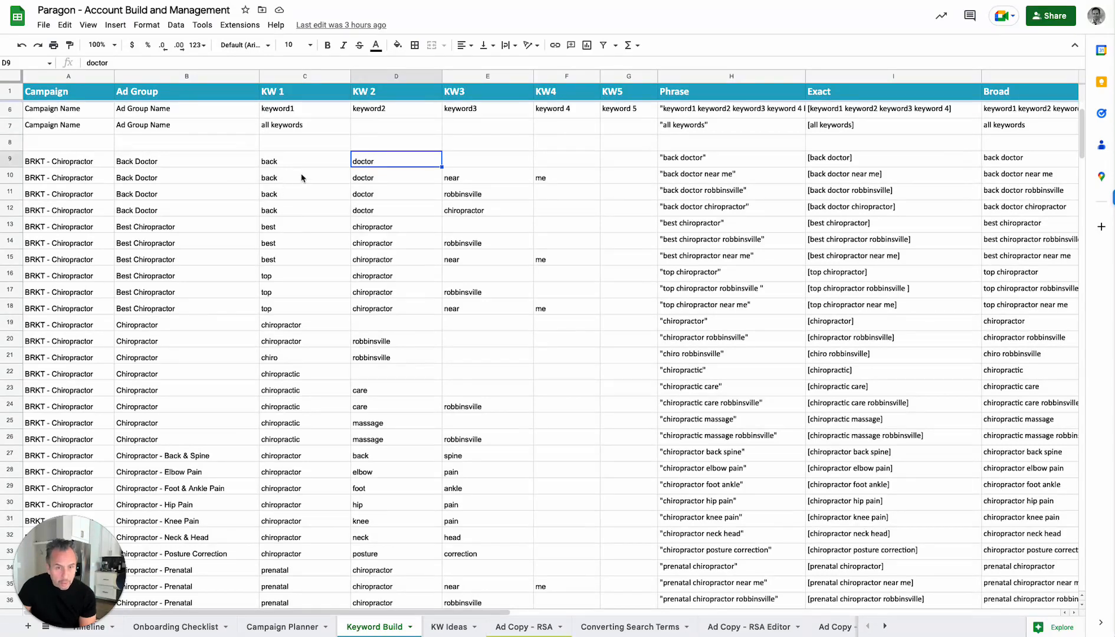
pyautogui.click(171, 161)
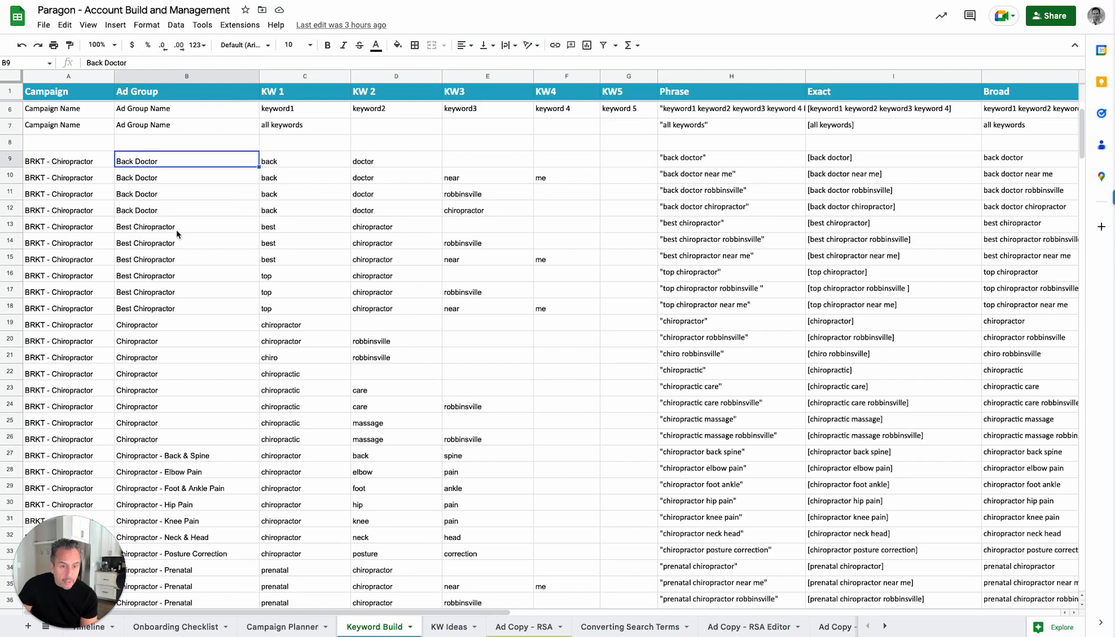
pyautogui.scroll(-15, 176, 235)
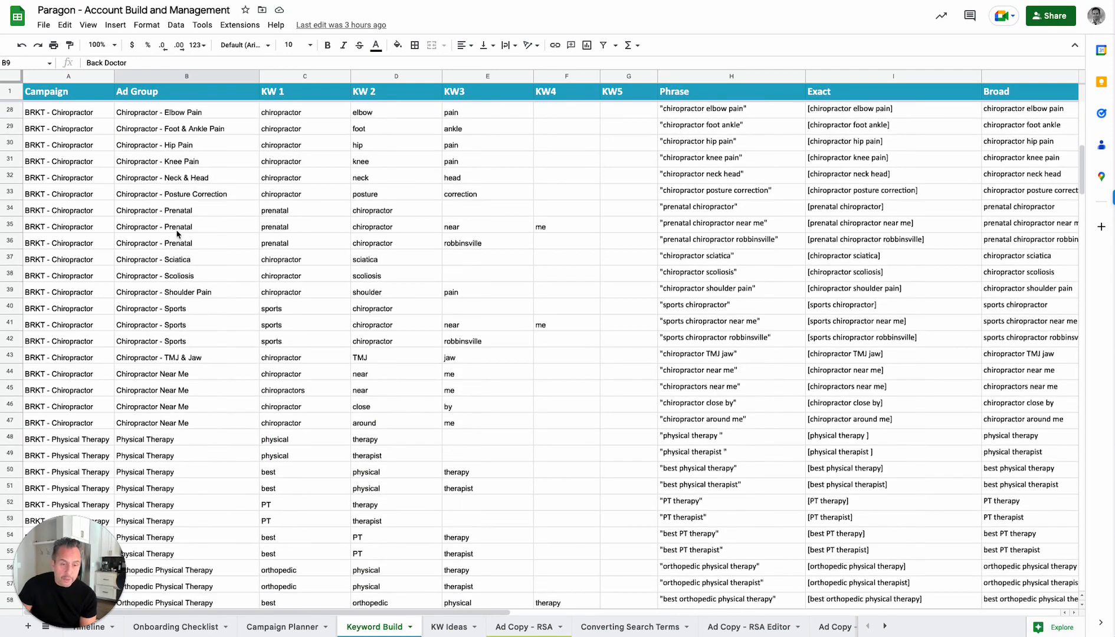
# Step: Examine the BRKT - Physical Therapy rows, comparing the therapy, therapist, PT, orthopedic, clinic and near me keyword variations across ad groups
pyautogui.scroll(-1, 176, 234)
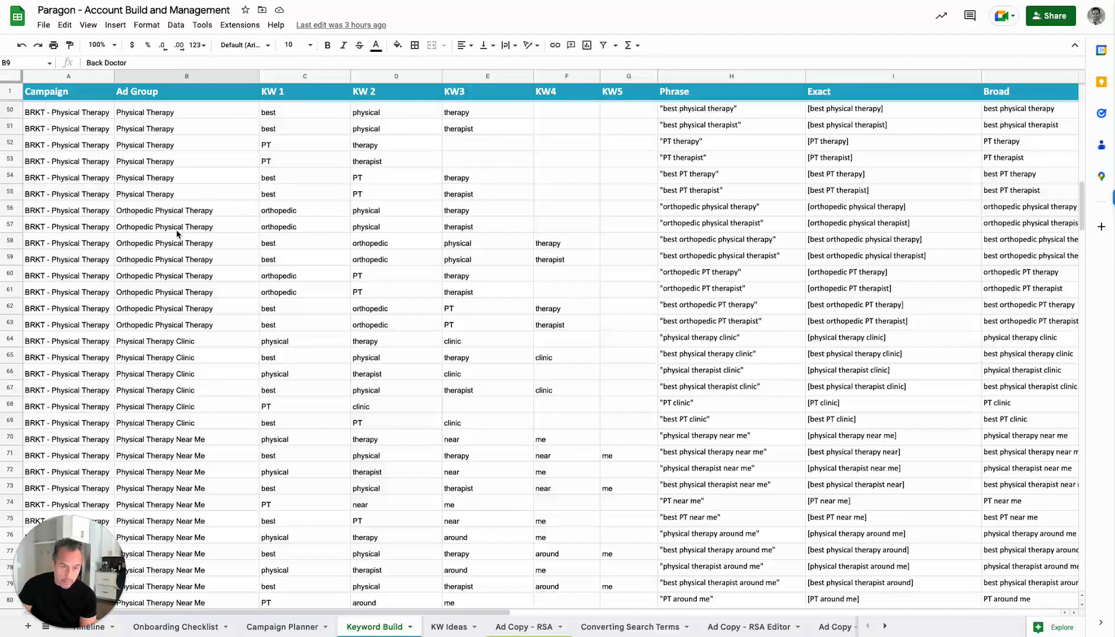
pyautogui.scroll(2, 176, 234)
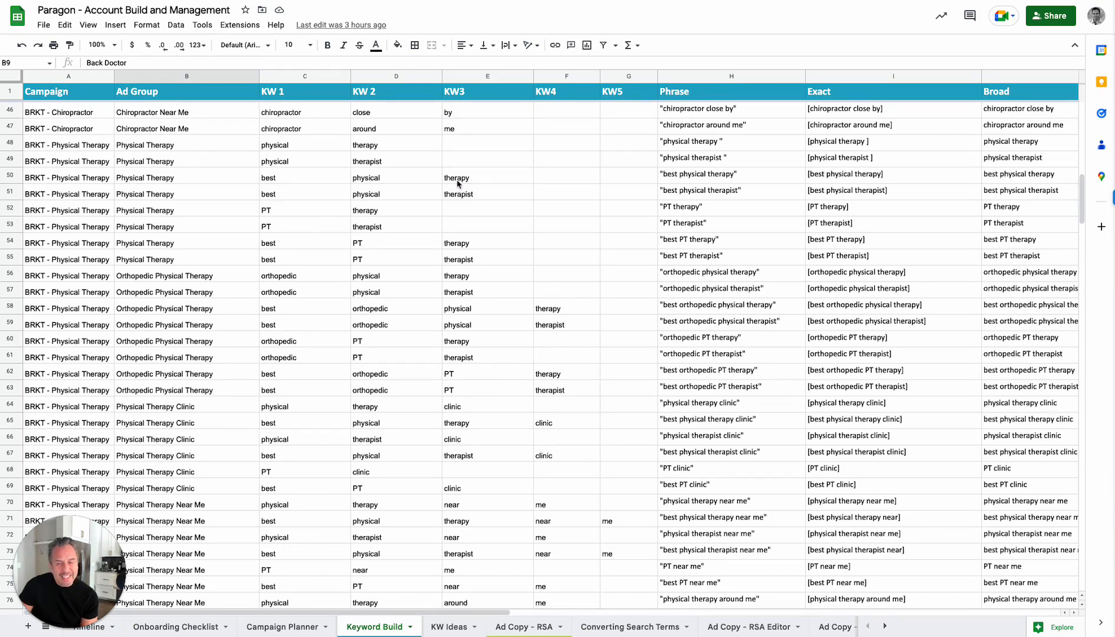
pyautogui.moveTo(457, 180); pyautogui.dragTo(454, 200)
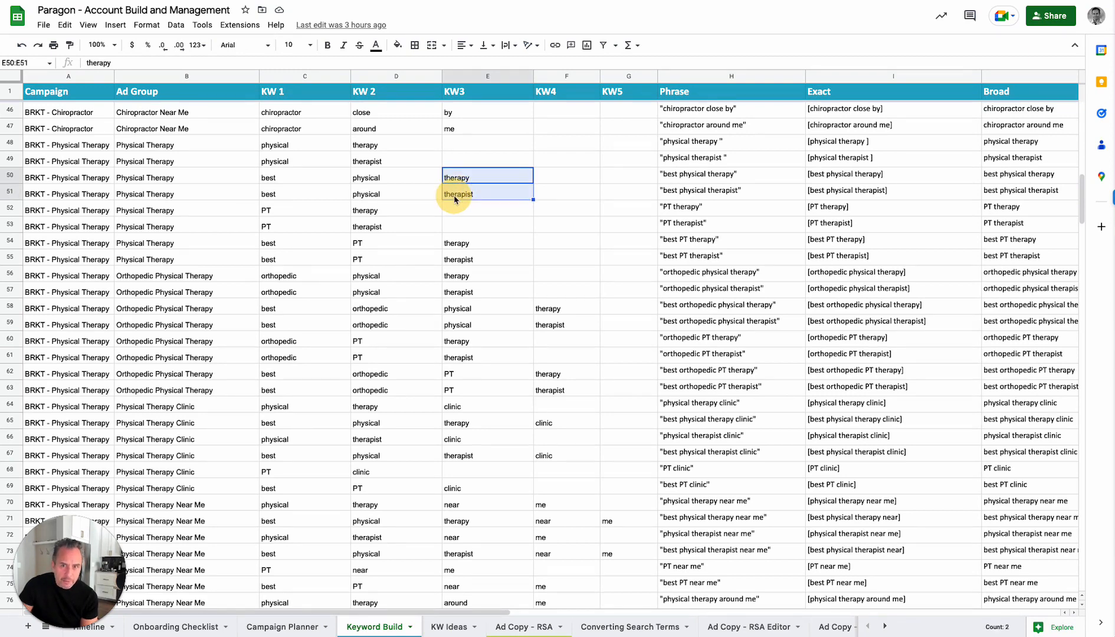
pyautogui.click(372, 191)
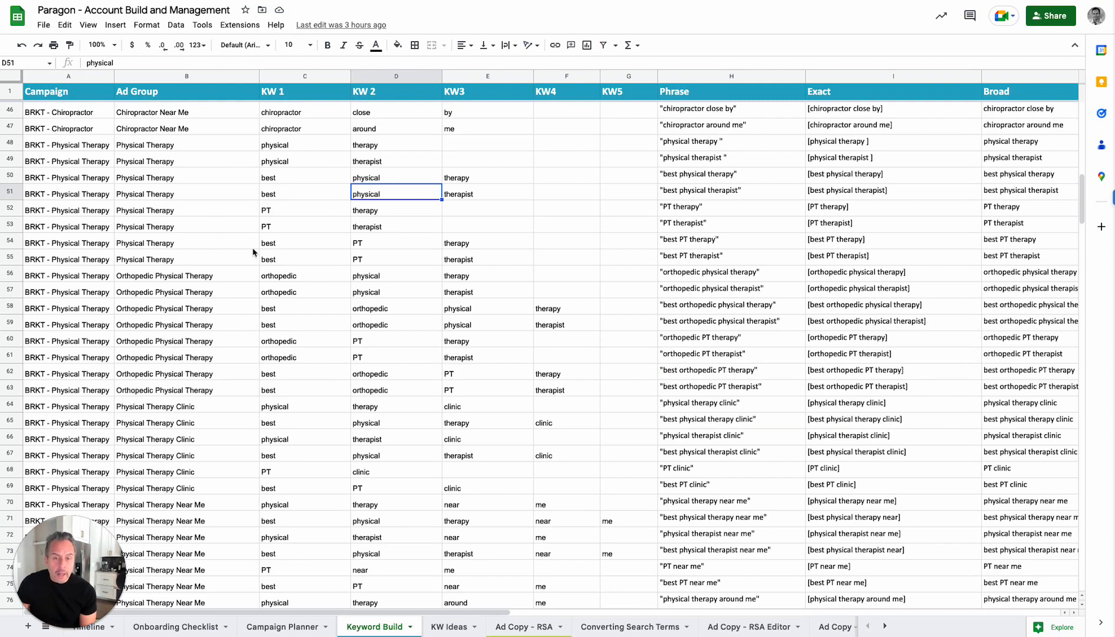
pyautogui.scroll(-1, 255, 255)
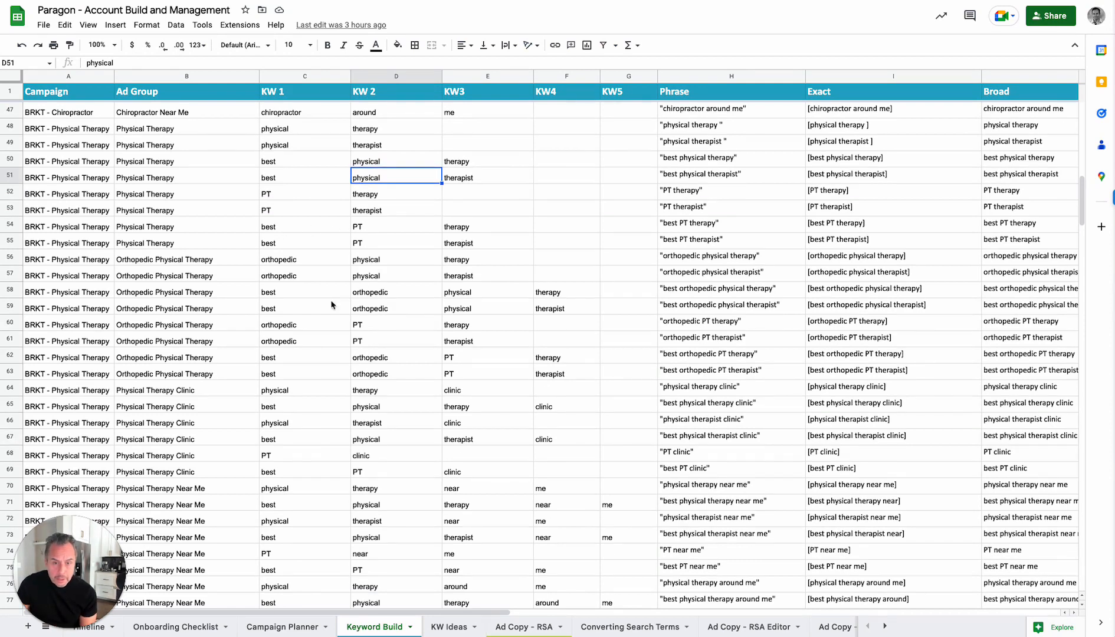
pyautogui.scroll(-1, 407, 274)
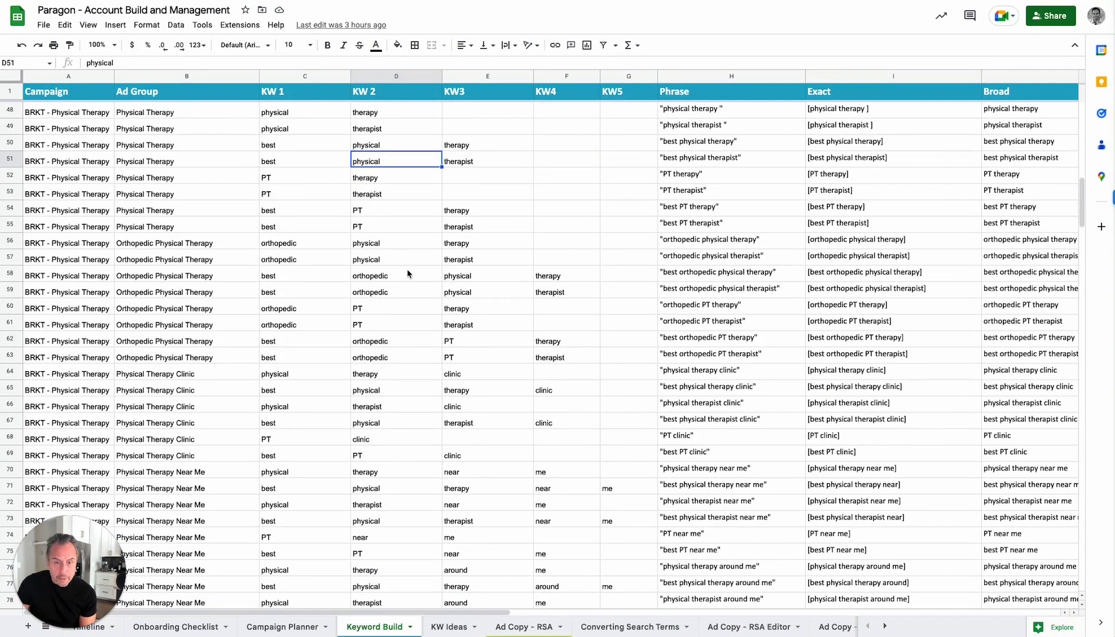
pyautogui.scroll(-5, 336, 330)
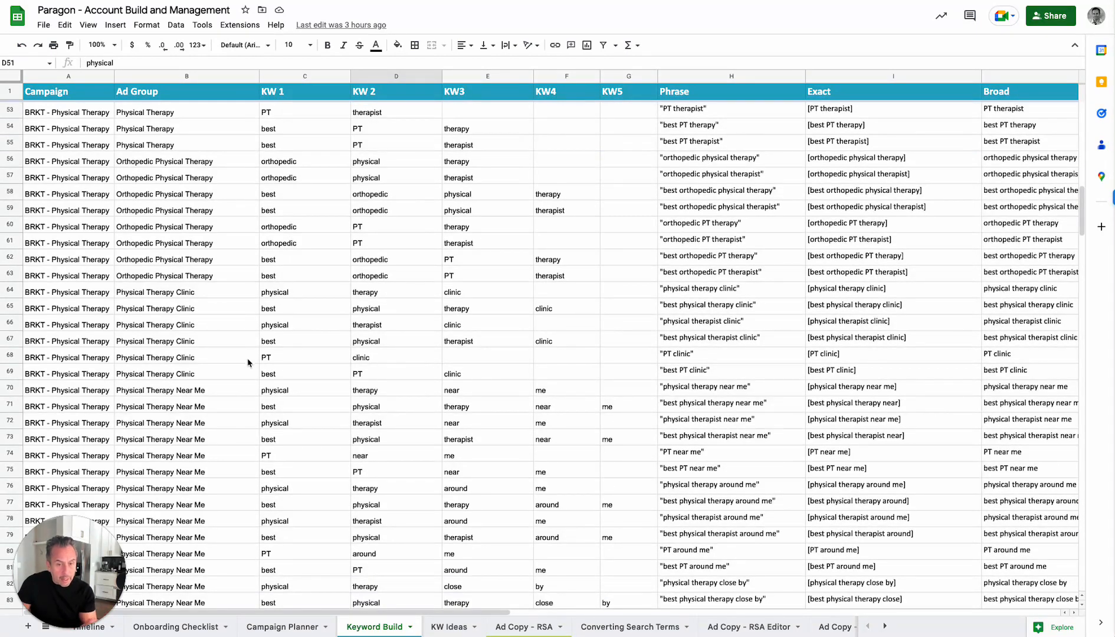
pyautogui.scroll(-4, 248, 363)
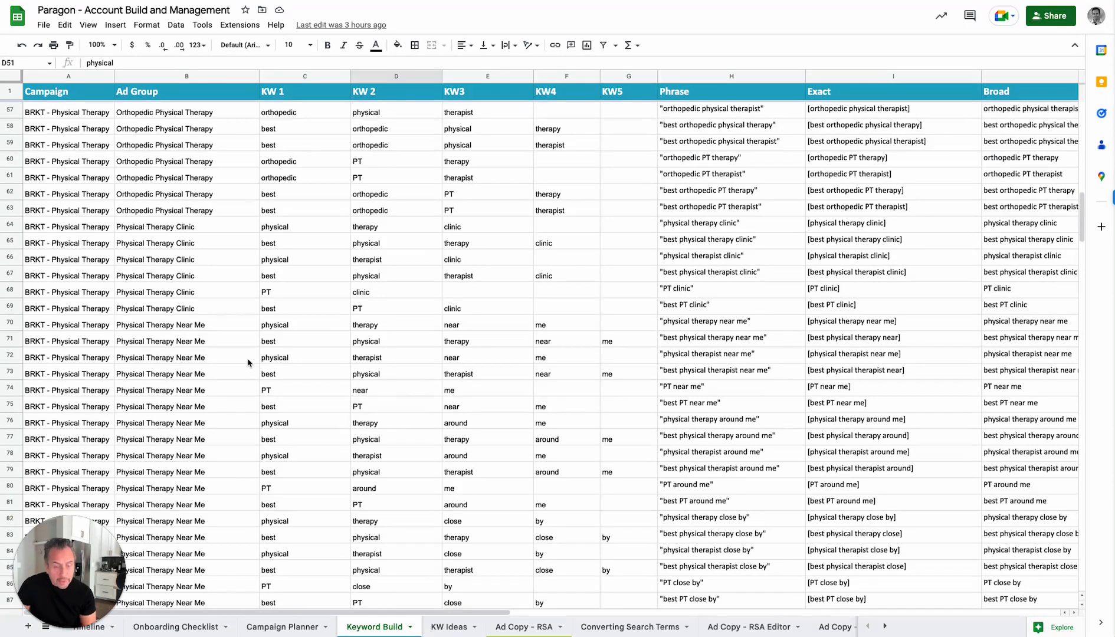